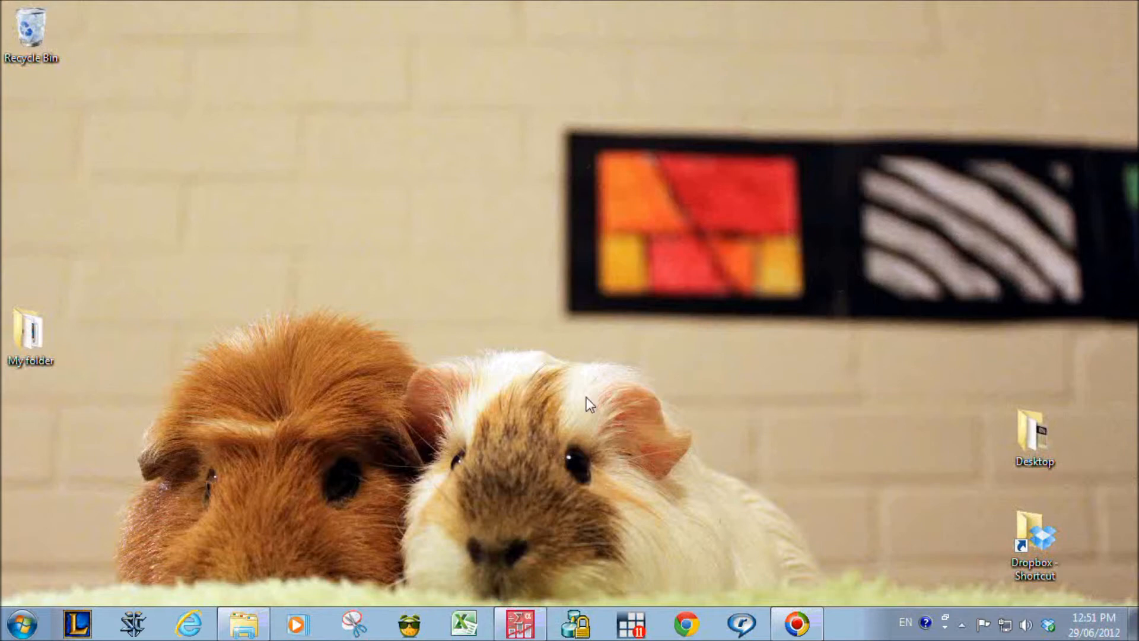
- Restore the PASW Statistics Data Editor showing Monica data.sav from the taskbar
left_click(520, 623)
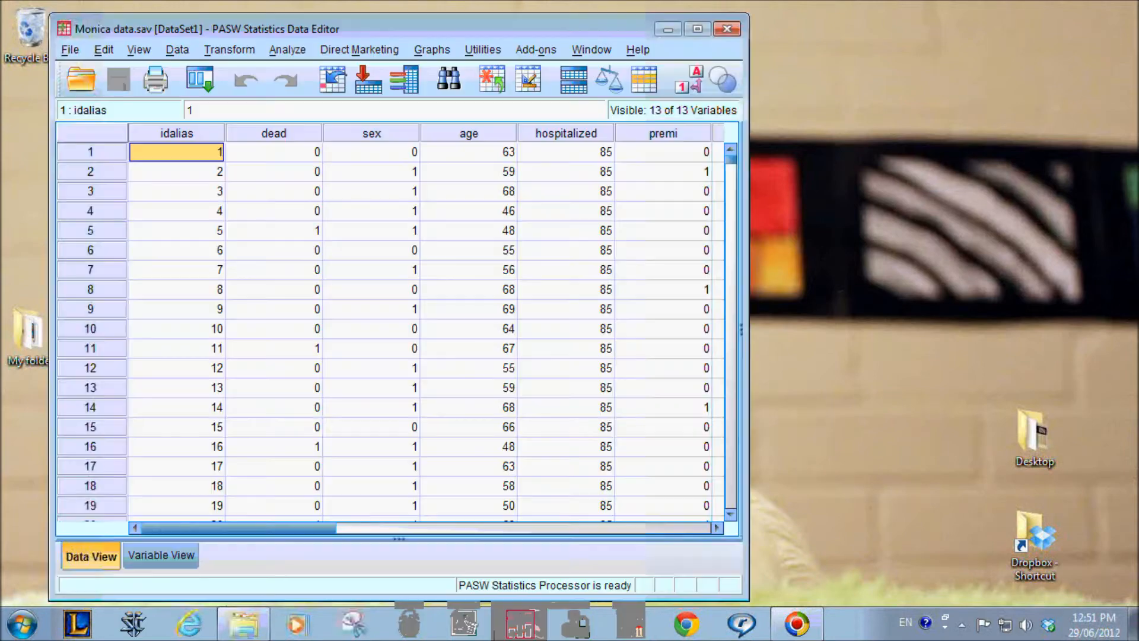
- Maximize the Data Editor, select the dead column, then switch to Variable View
left_click_drag(389, 33, 459, 32)
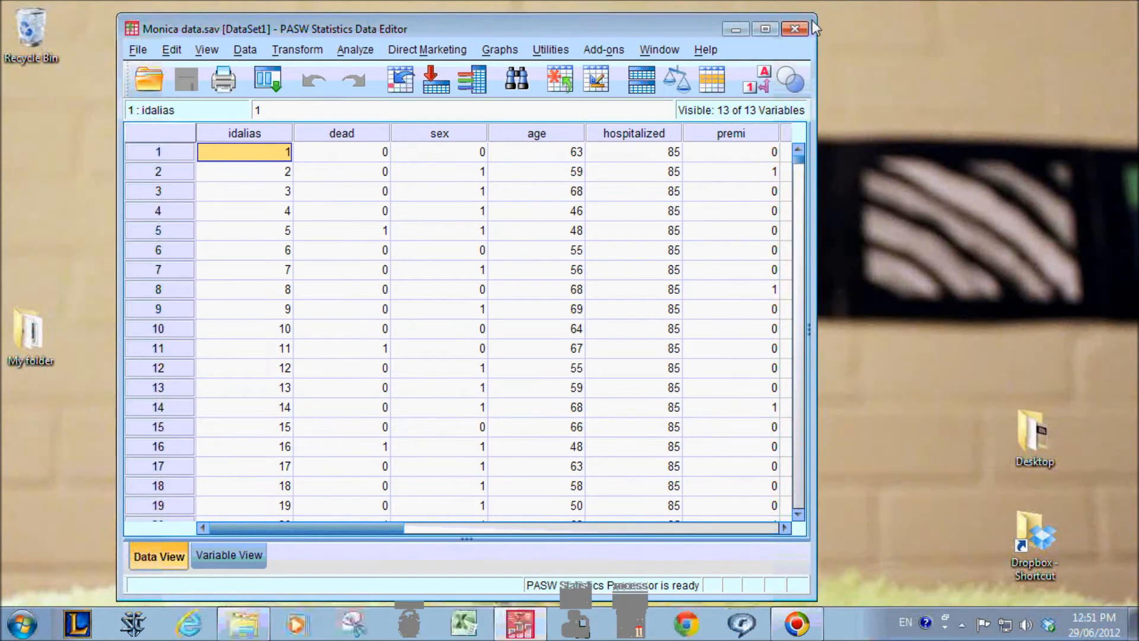
left_click(765, 28)
left_click(214, 112)
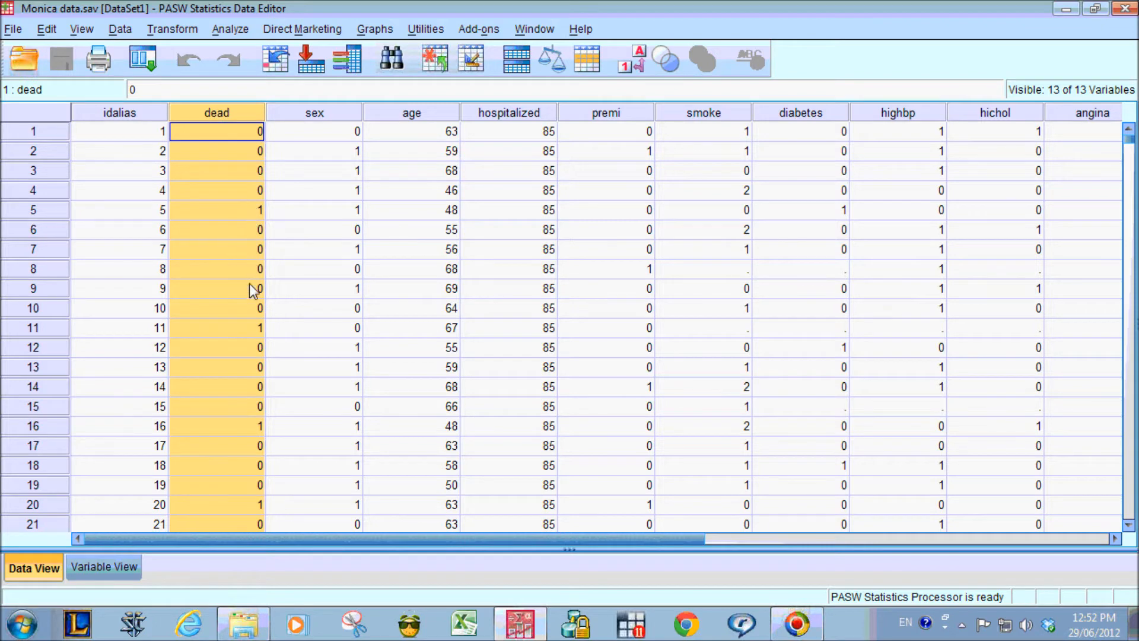
scroll(251, 291, "down", 7)
scroll(251, 292, "down", 7)
scroll(251, 294, "down", 8)
scroll(251, 295, "down", 7)
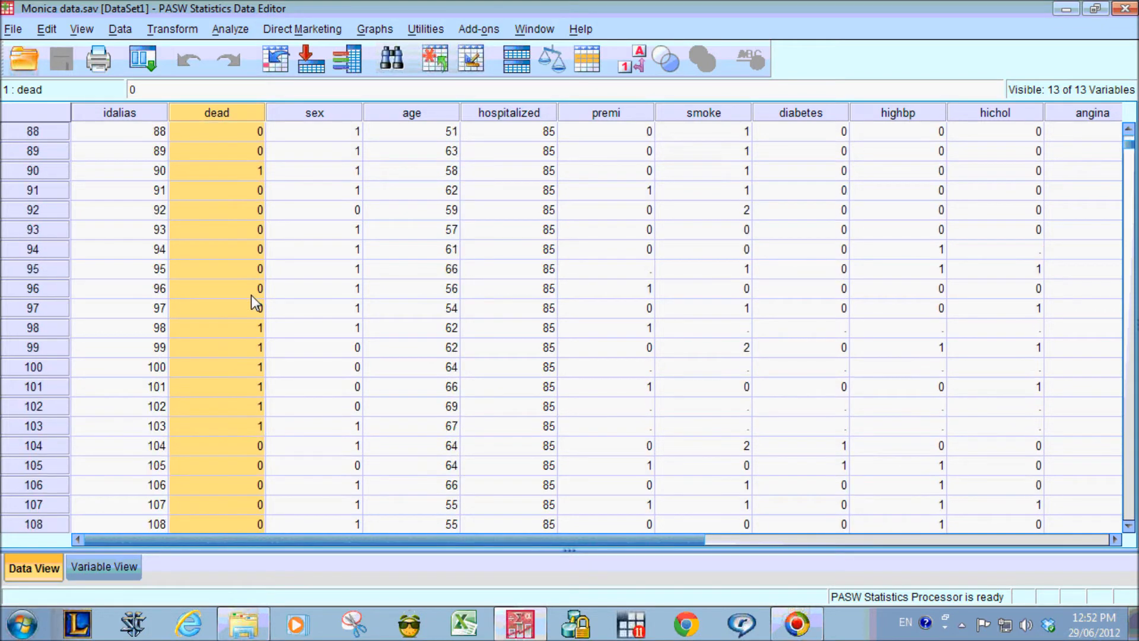
left_click_drag(1130, 144, 1131, 125)
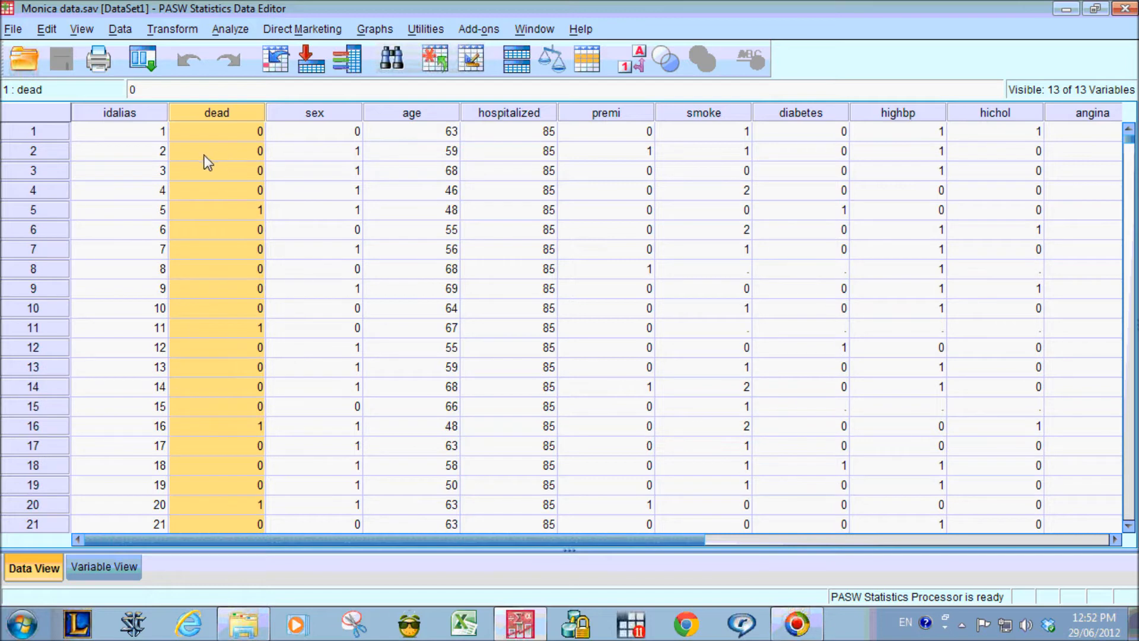
left_click(103, 567)
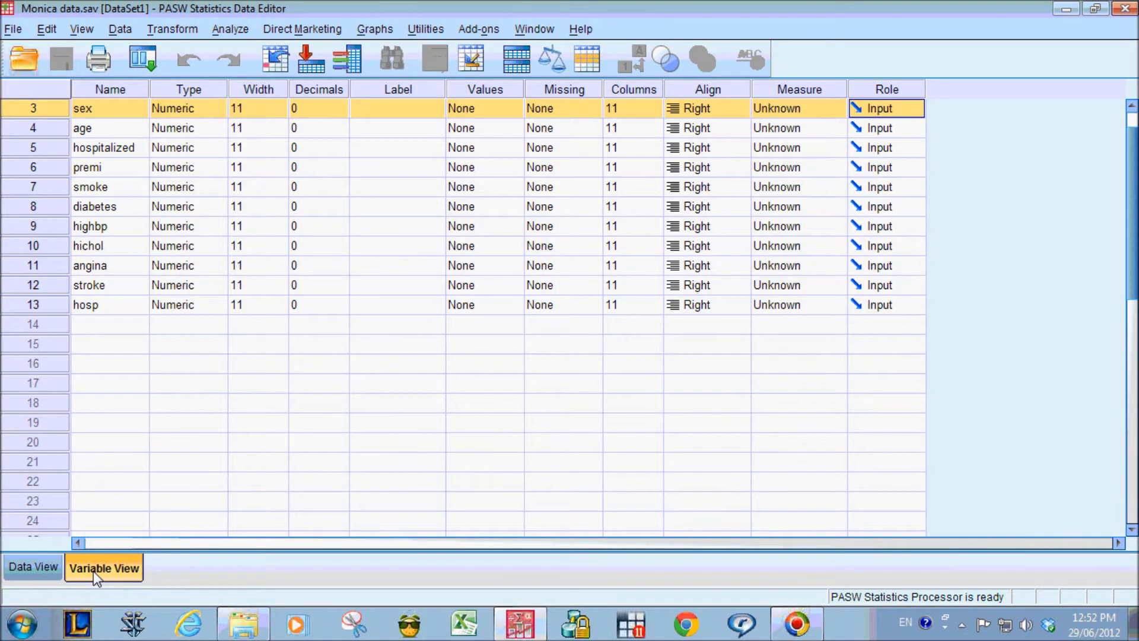
left_click(44, 570)
left_click(99, 565)
left_click(34, 567)
left_click(85, 567)
left_click(31, 570)
left_click(83, 568)
left_click(37, 572)
left_click(111, 575)
left_click(55, 576)
left_click(100, 570)
scroll(386, 128, "up", 2)
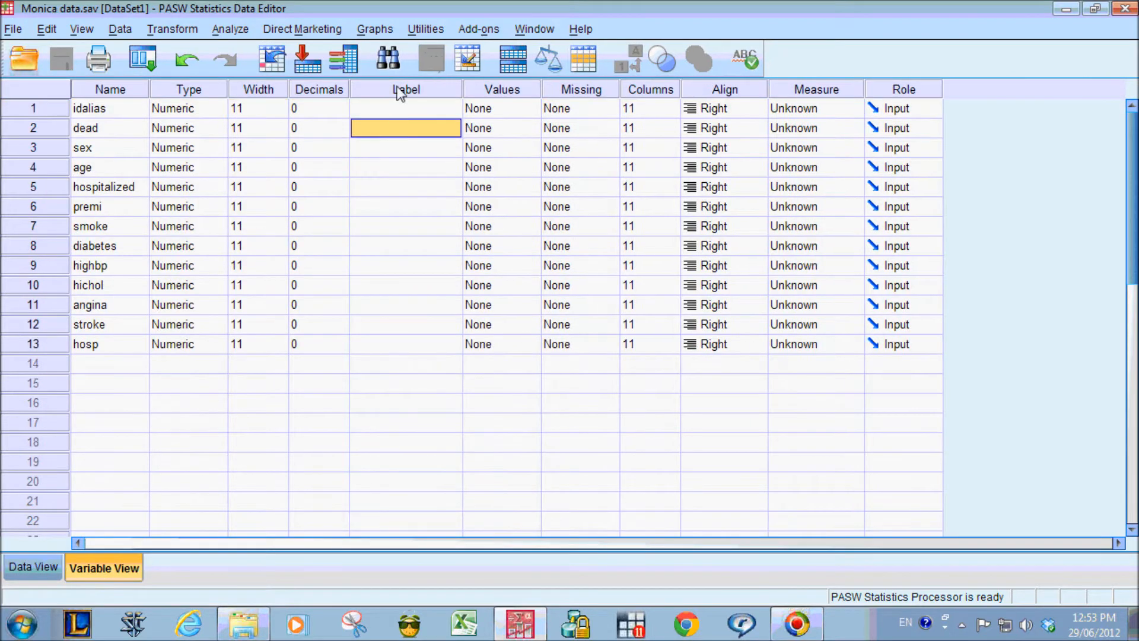
left_click(405, 89)
- Label the dead variable 'Mortality outcome' and move on to its value labels
left_click(387, 128)
type("Mortality outcome")
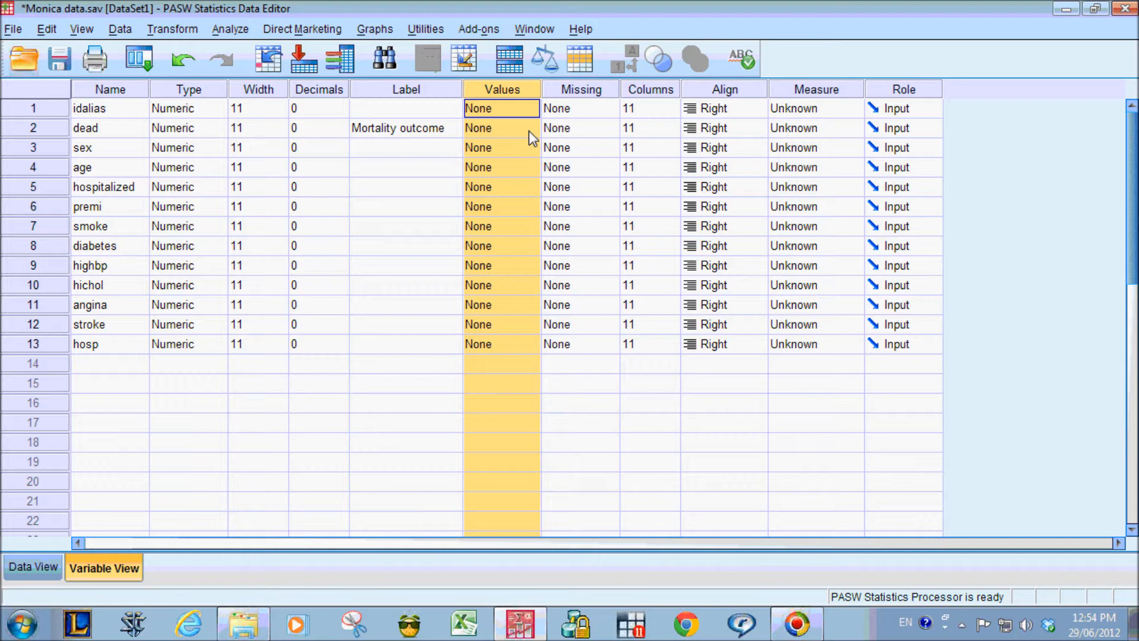
left_click(528, 131)
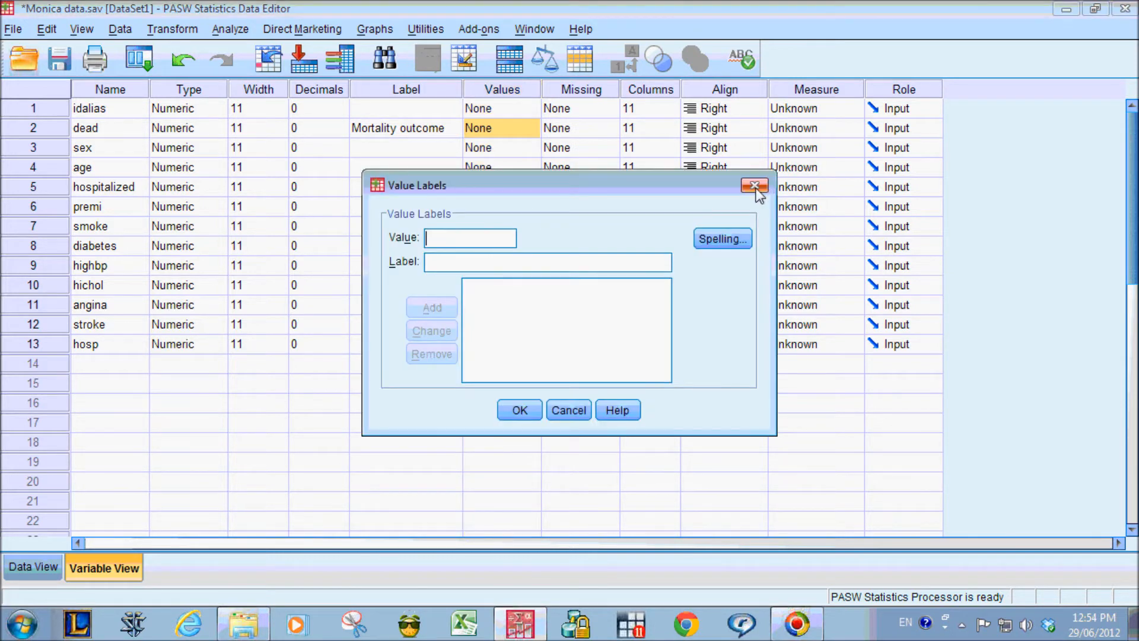
- Define dead's value labels 0 = Not dead, 1 = Dead and widen the Values column
left_click(763, 192)
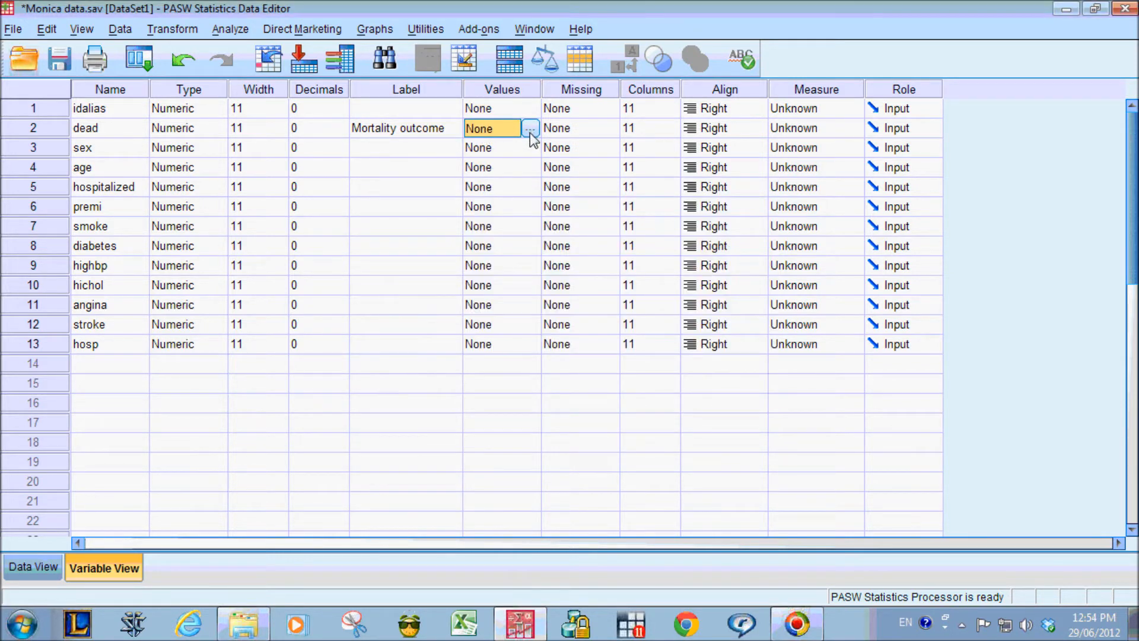
left_click(529, 133)
type("0")
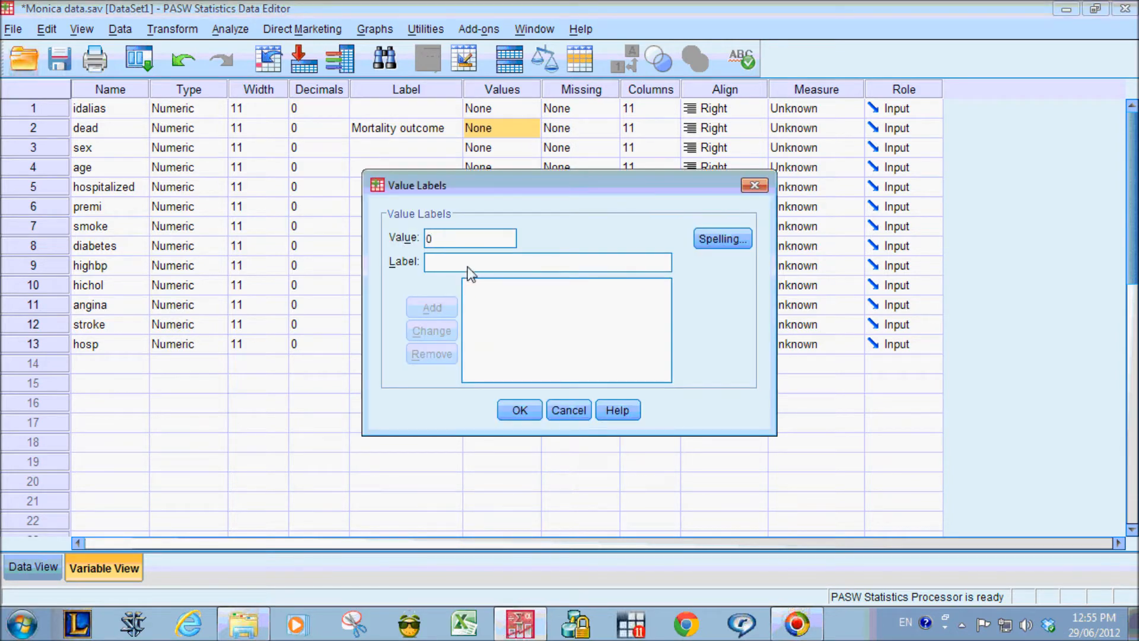
type("Not")
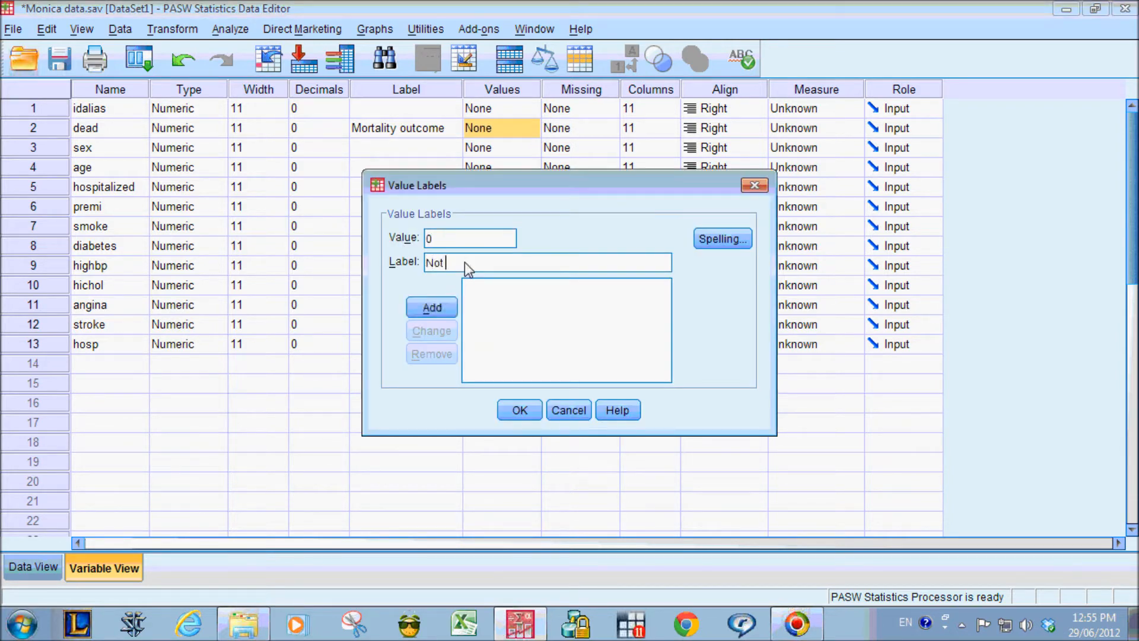
type("dead")
left_click(432, 306)
type("1")
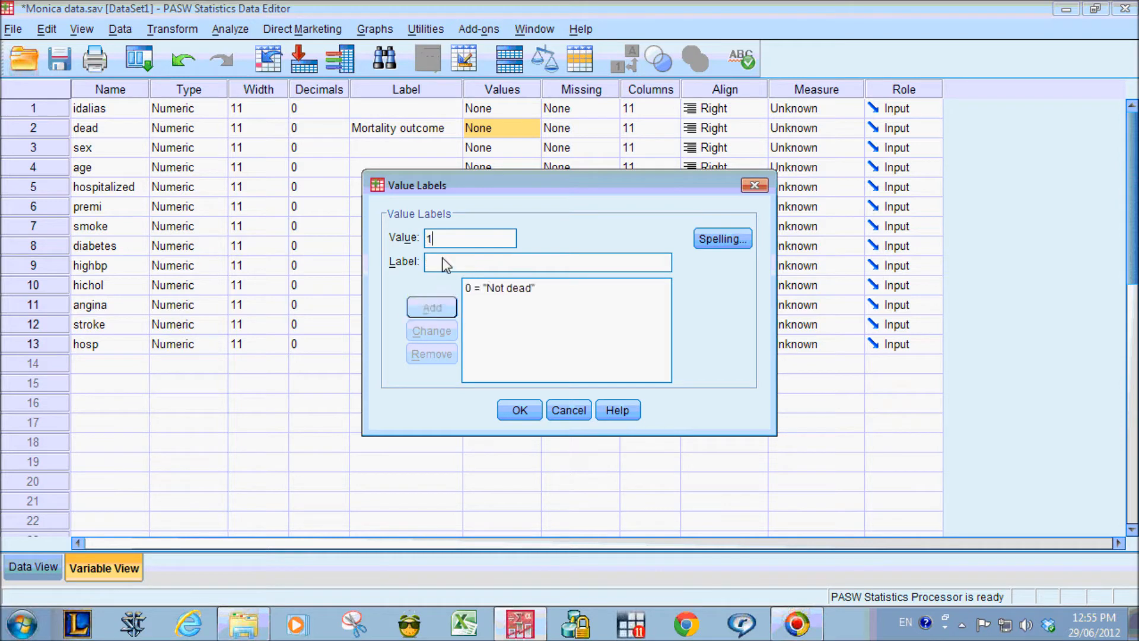
left_click(548, 261)
type("Dead")
left_click(432, 307)
left_click(520, 409)
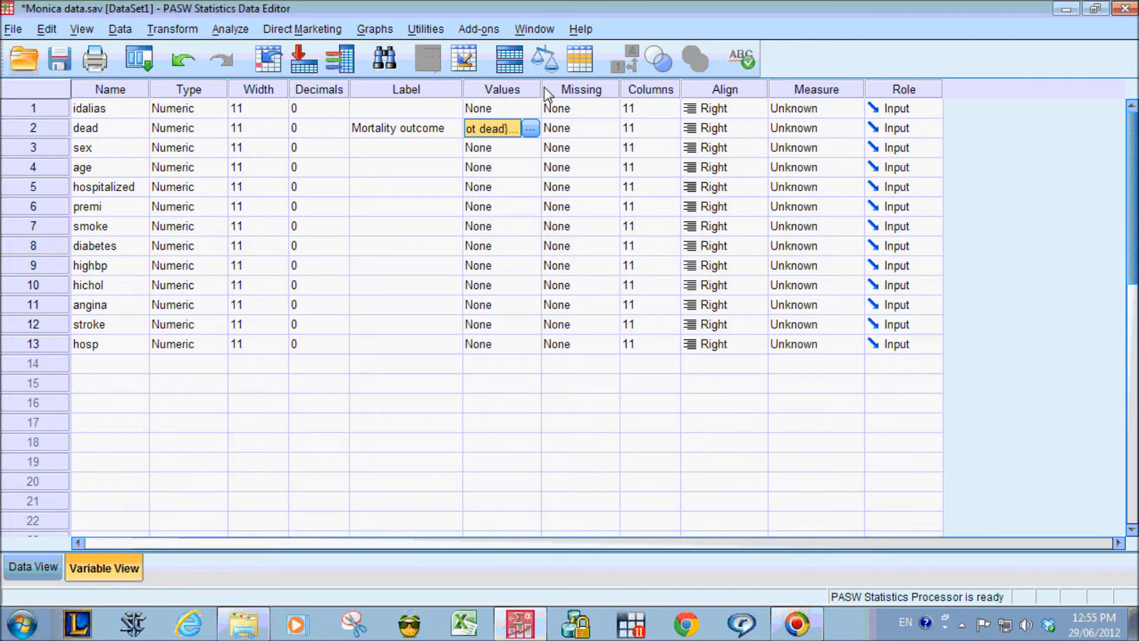
left_click_drag(541, 89, 567, 89)
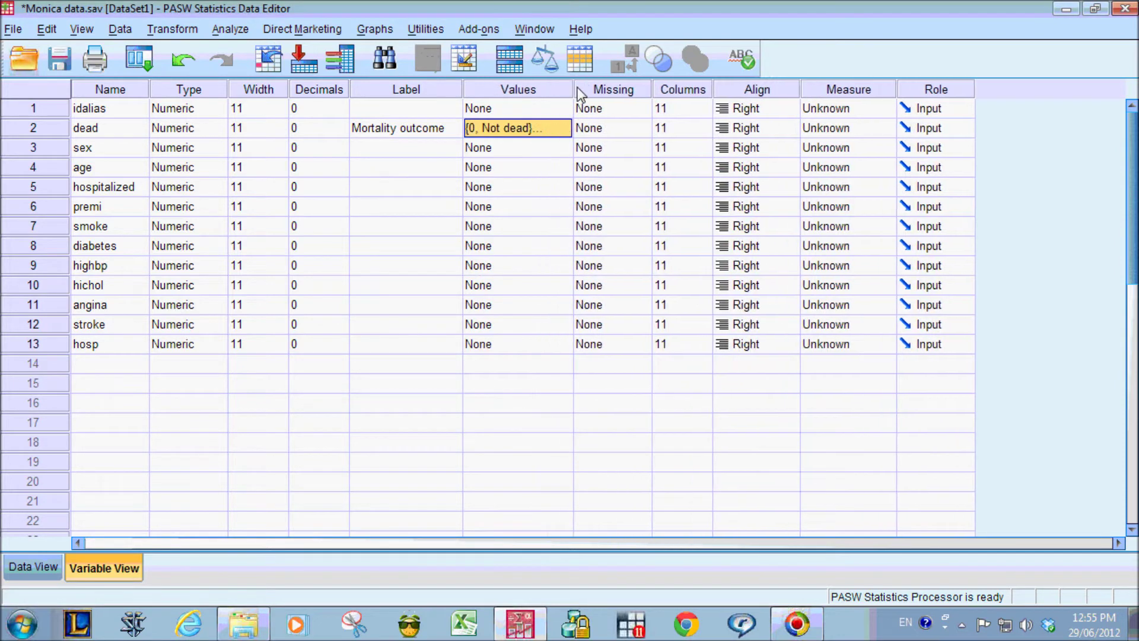
left_click(49, 246)
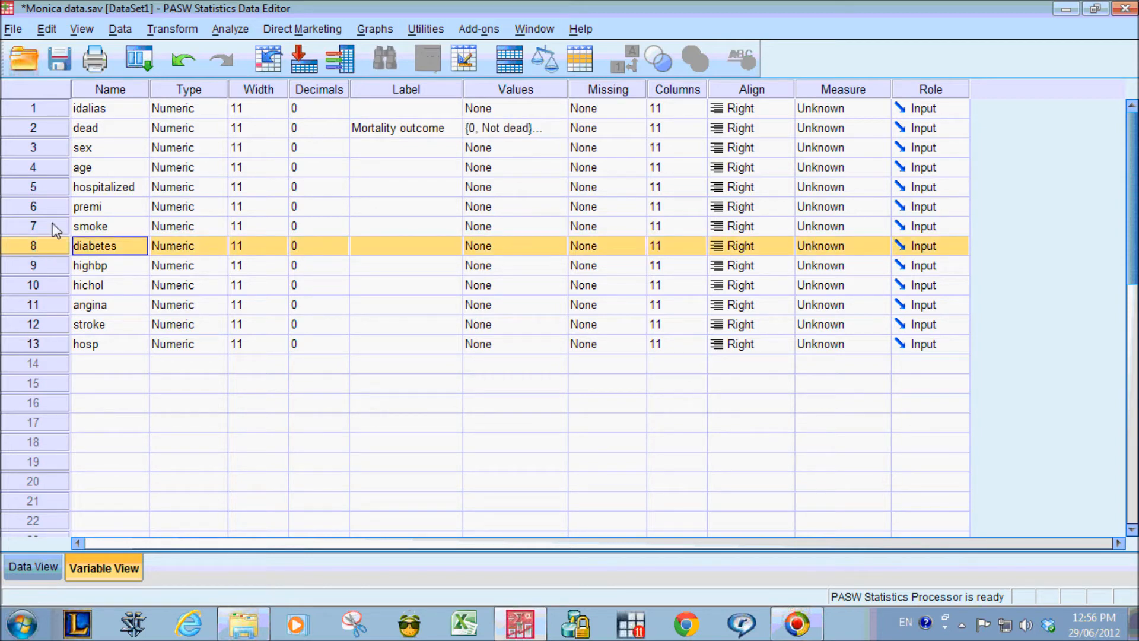
left_click(51, 227)
double_click(47, 225)
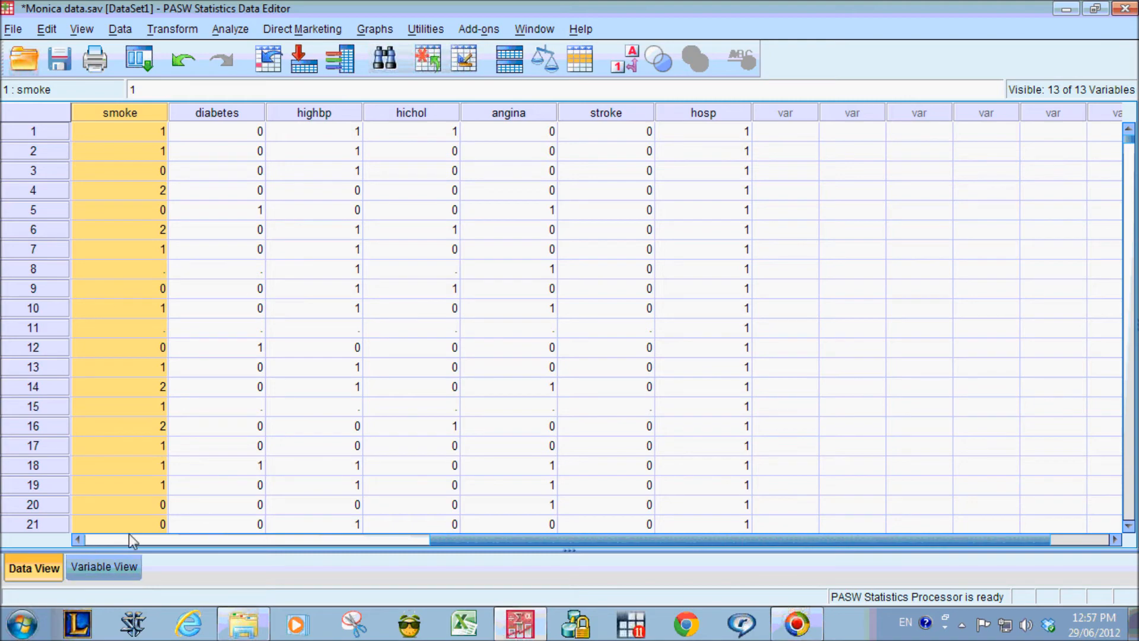
left_click(108, 567)
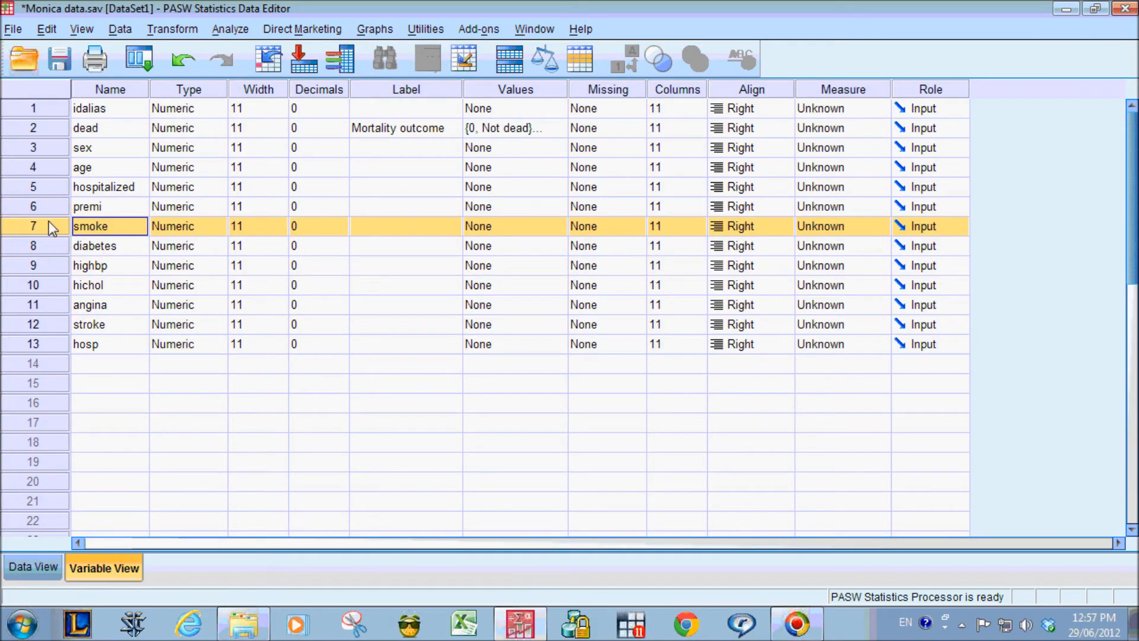
- Label the smoke variable 'Smoking status' and commit it
left_click(415, 226)
type("Smoking status")
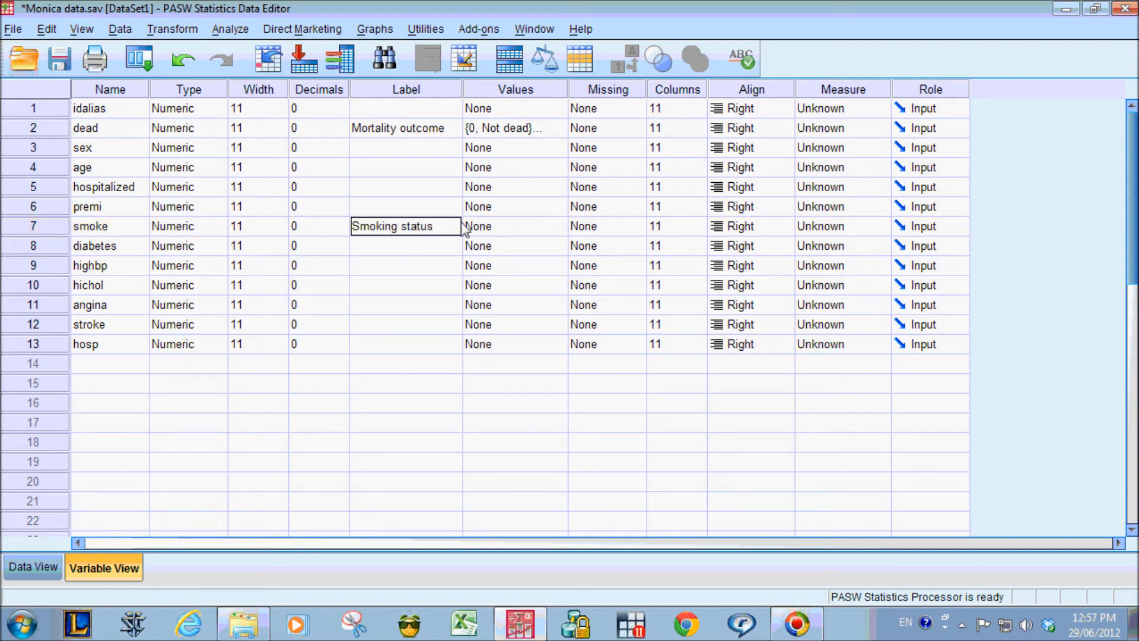
left_click(507, 226)
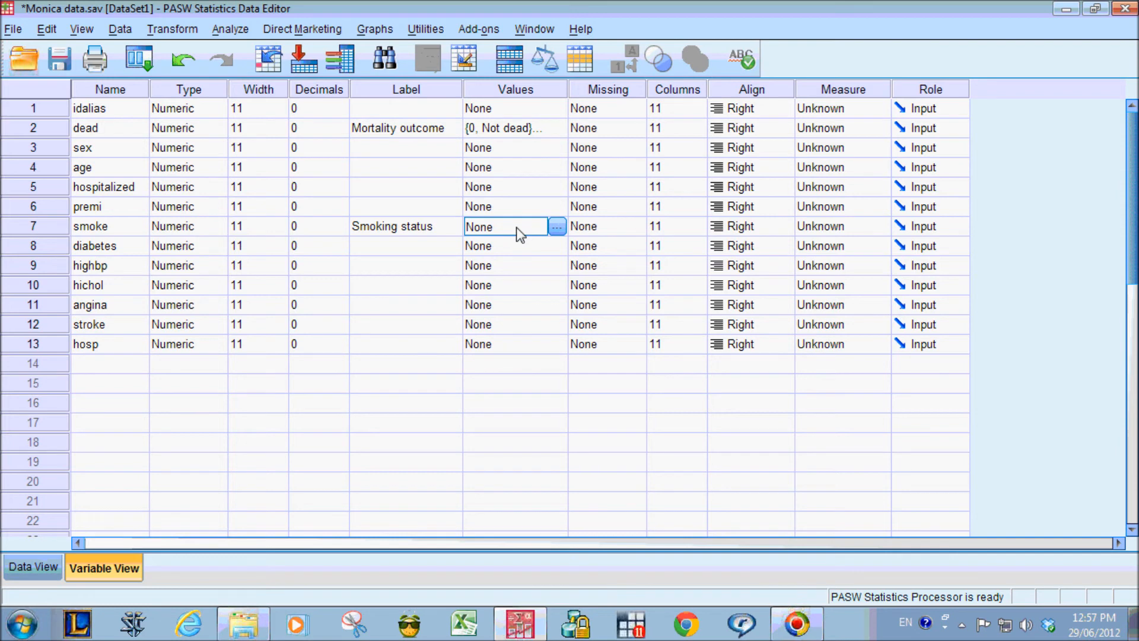
- Define smoke's value labels 0 = Non-smokers, 1 = Ex-smokers, 2 = Current smokers
left_click(556, 229)
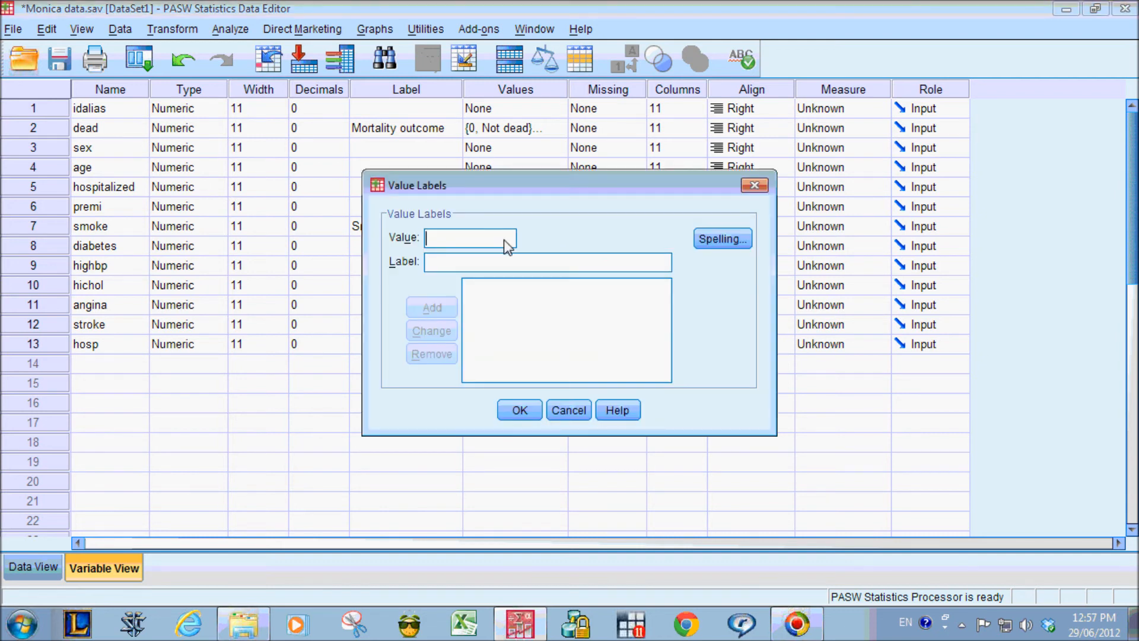
type("0")
type("Non-smokers")
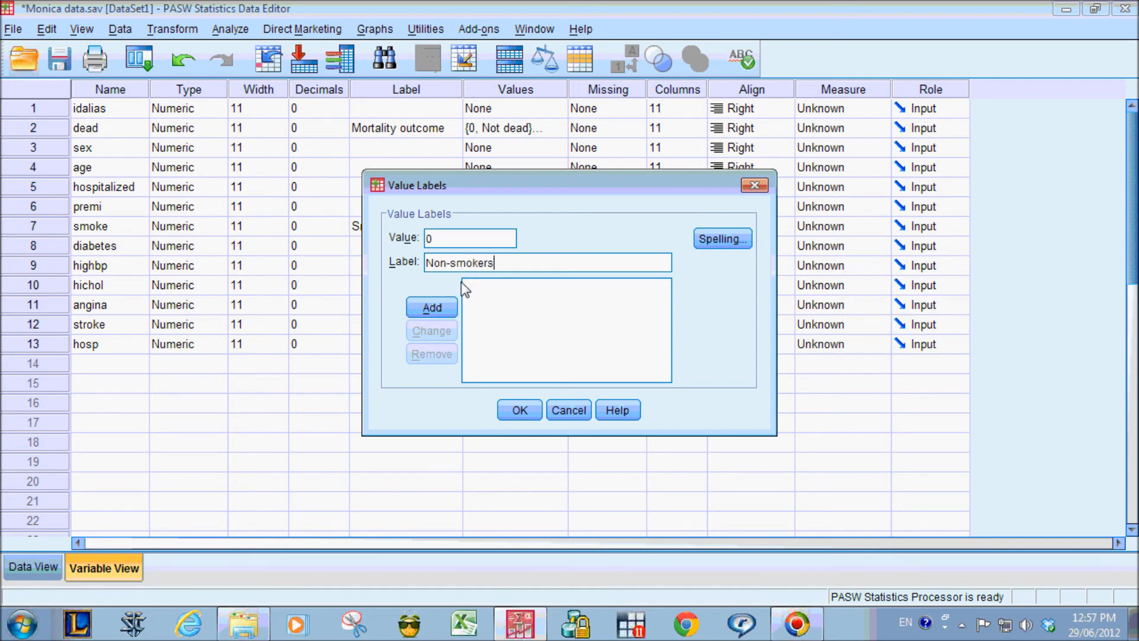
left_click(432, 307)
type("1")
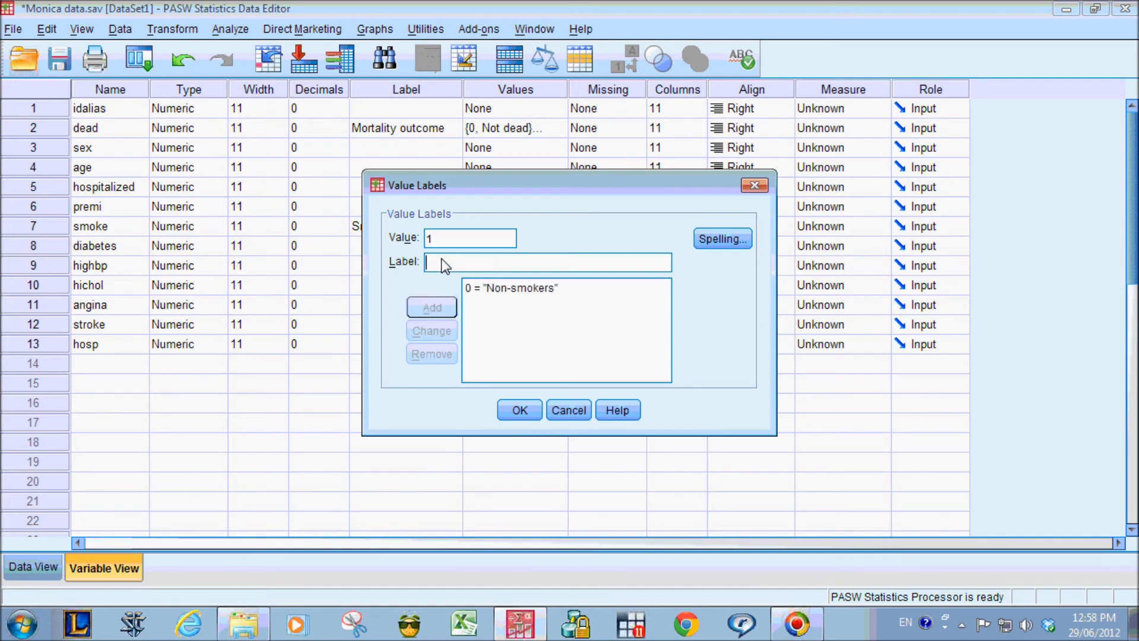
type("Ex-")
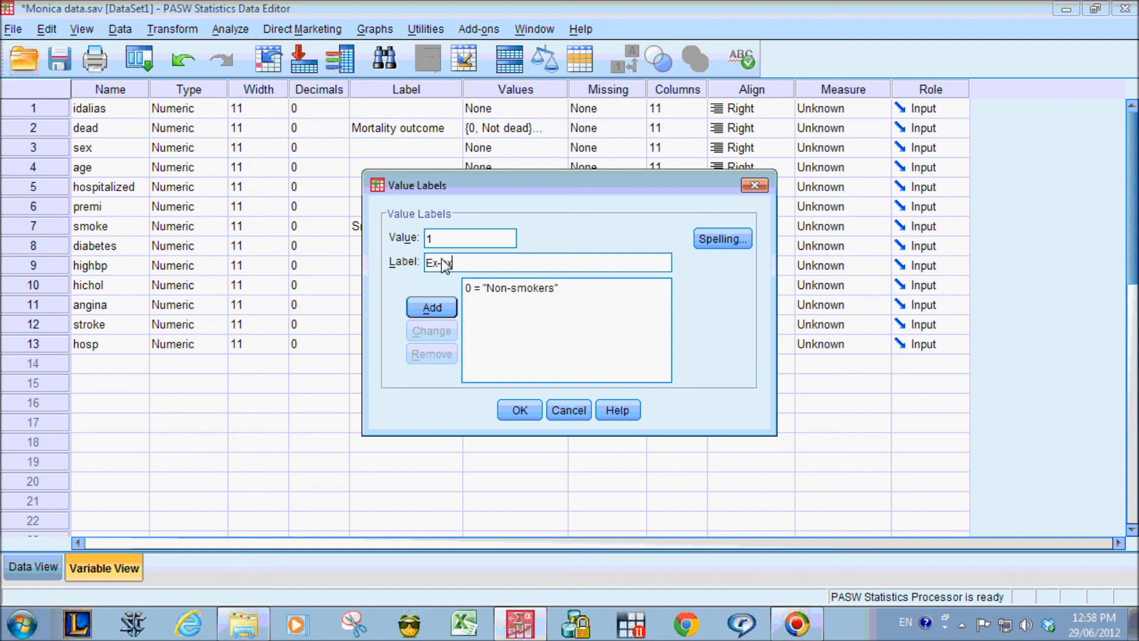
type("smokers")
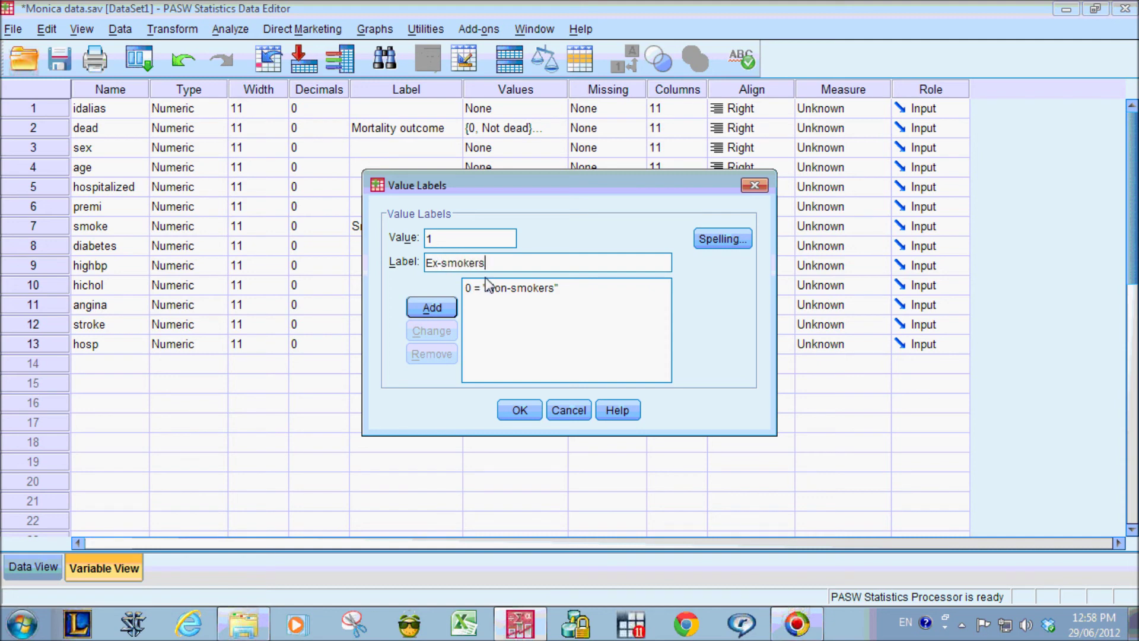
left_click(432, 306)
type("2")
left_click(498, 262)
type("Cu")
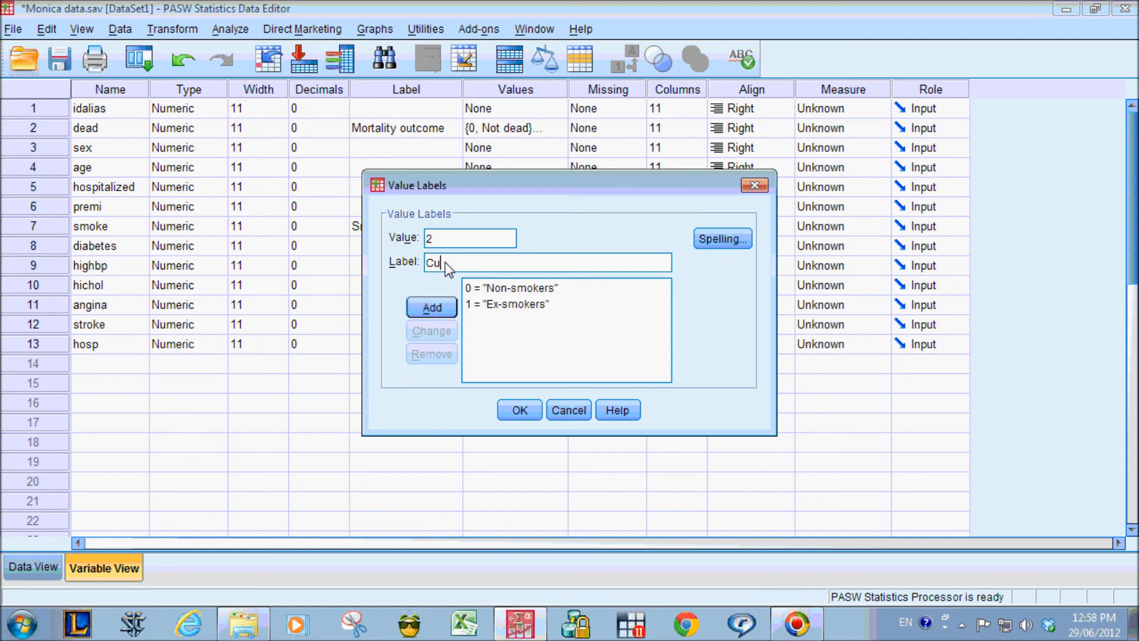
type("mokers")
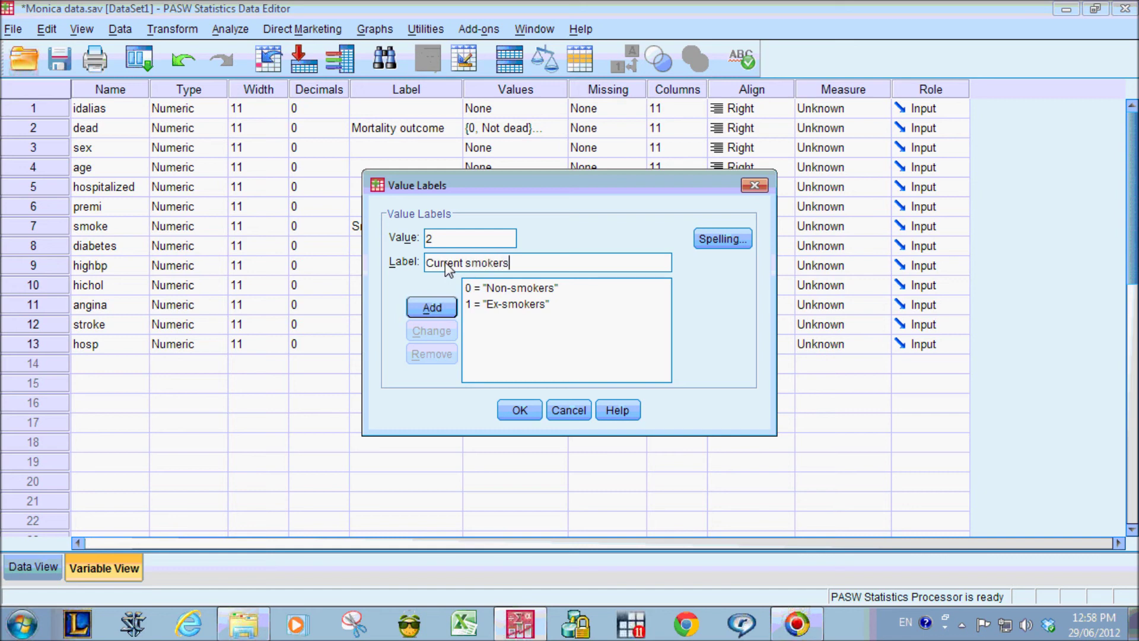
left_click(429, 307)
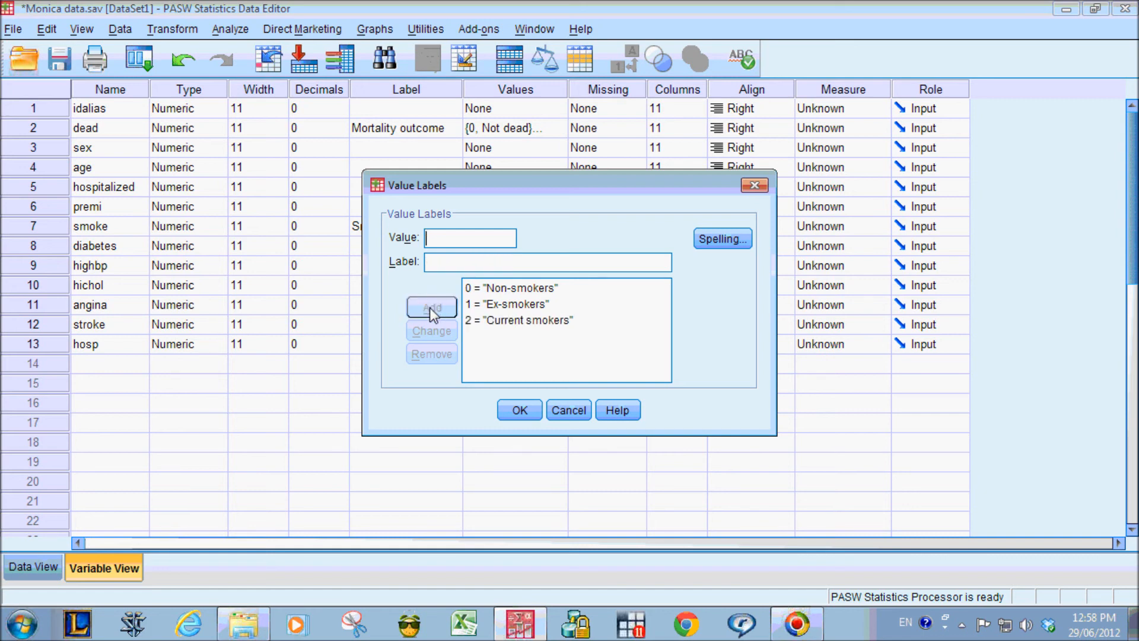
left_click(519, 409)
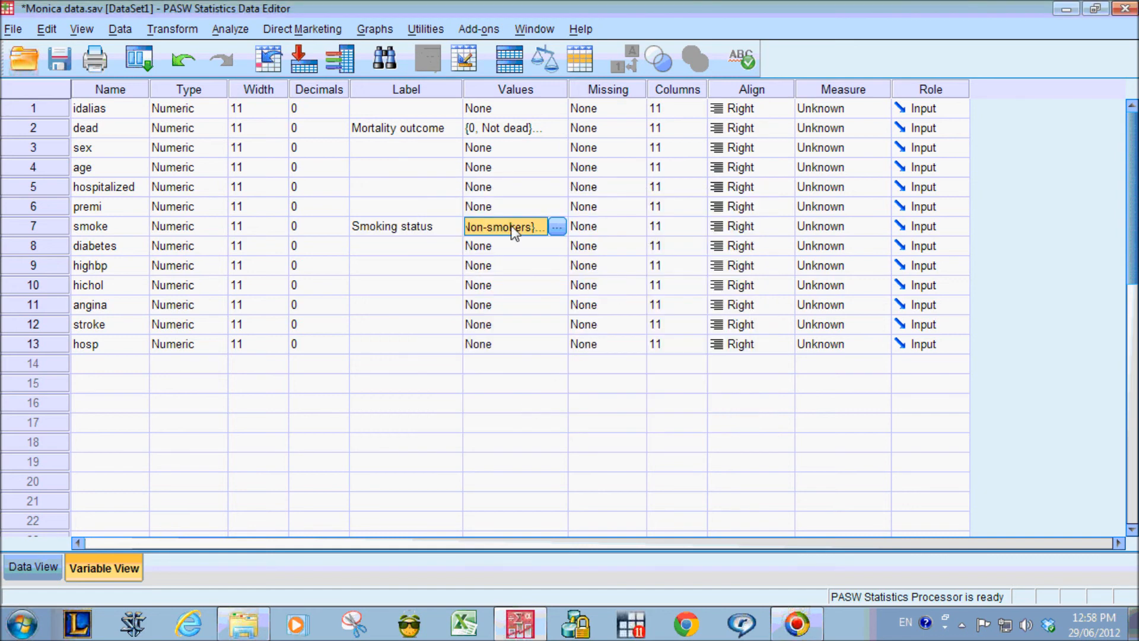